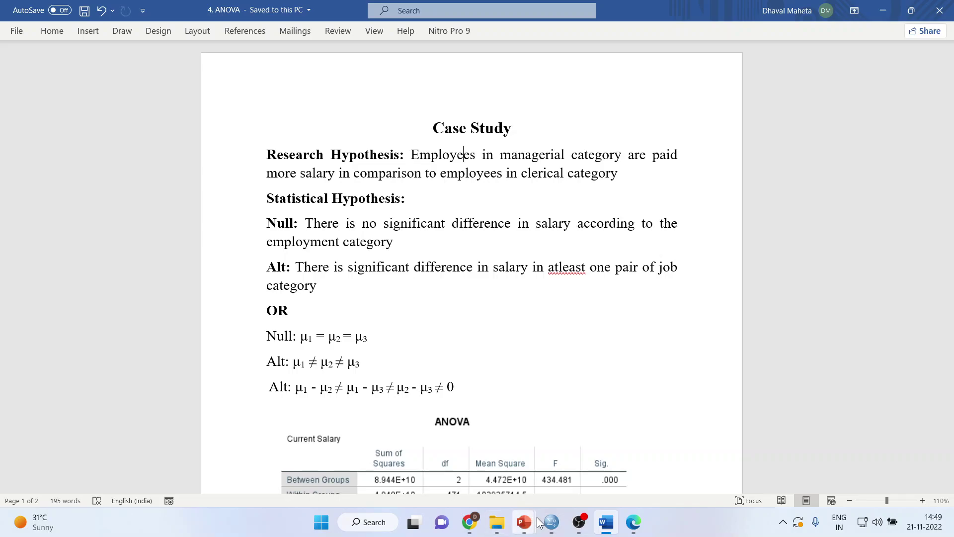
Switch to the SPSS Data Editor and examine the salary and jobcat columns of the employee data
mouse_move(547, 525)
click(541, 467)
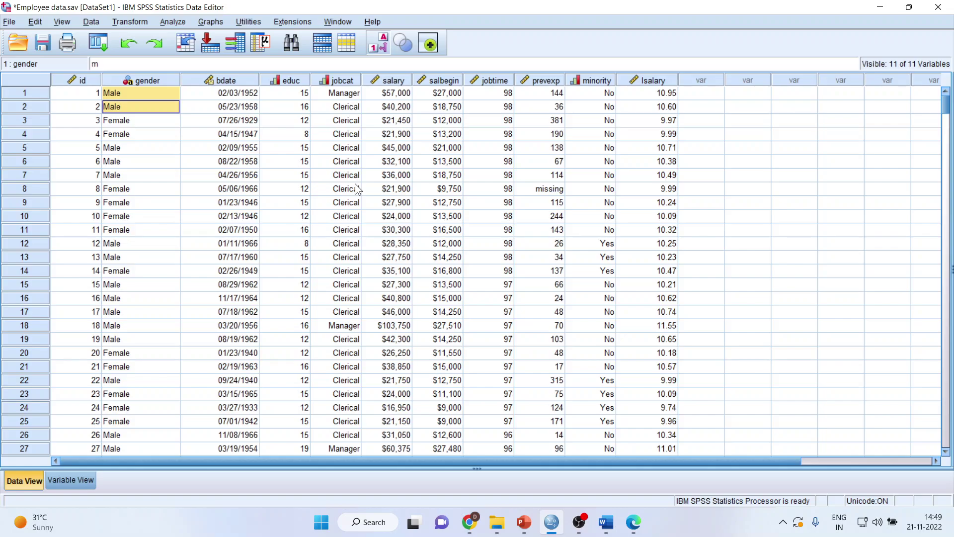
click(401, 82)
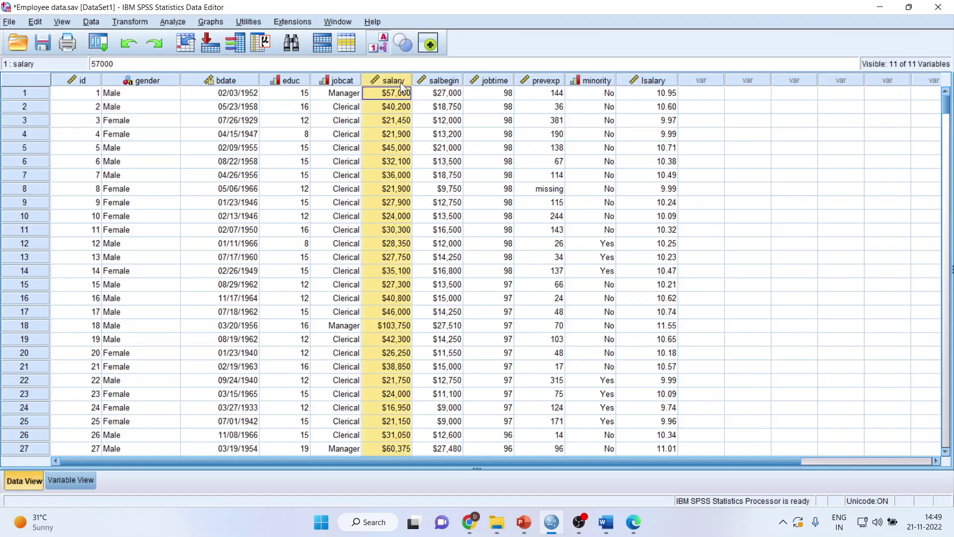
click(350, 81)
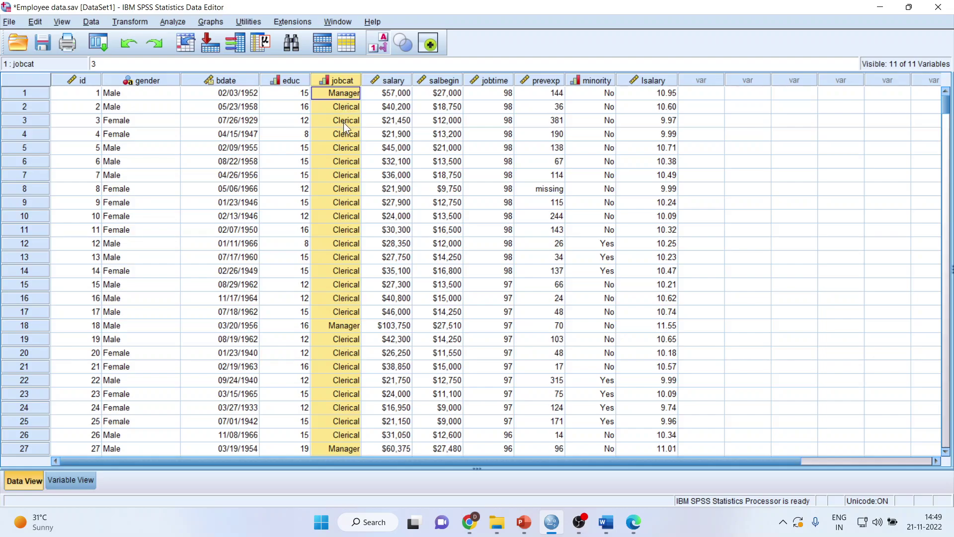
click(174, 125)
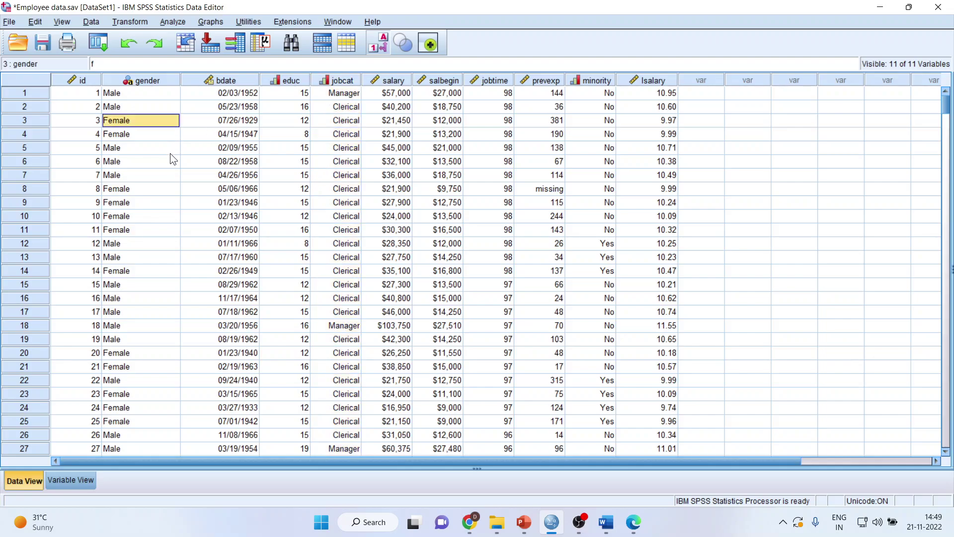
click(170, 154)
click(331, 137)
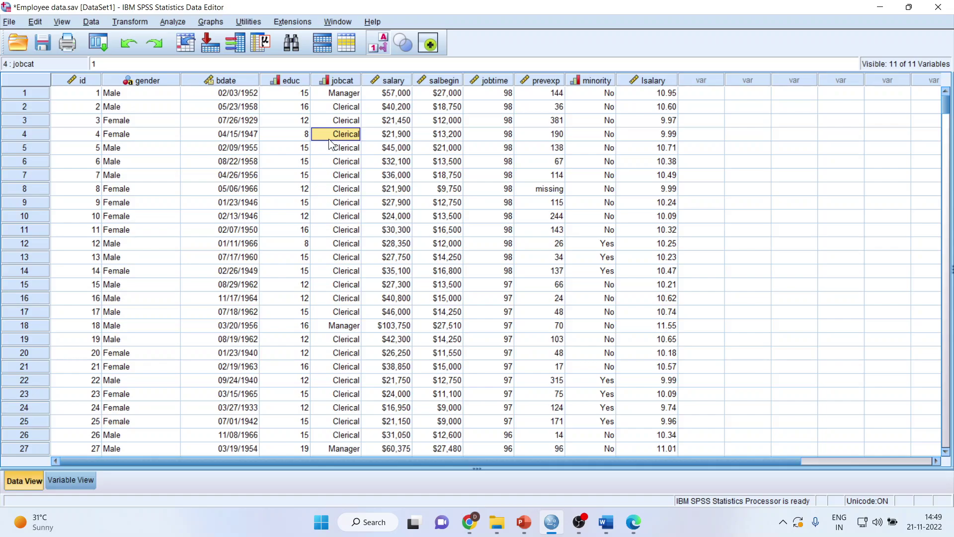
Switch to the Word case study and read the research hypothesis and the statistical hypotheses on salary by employment category
click(606, 521)
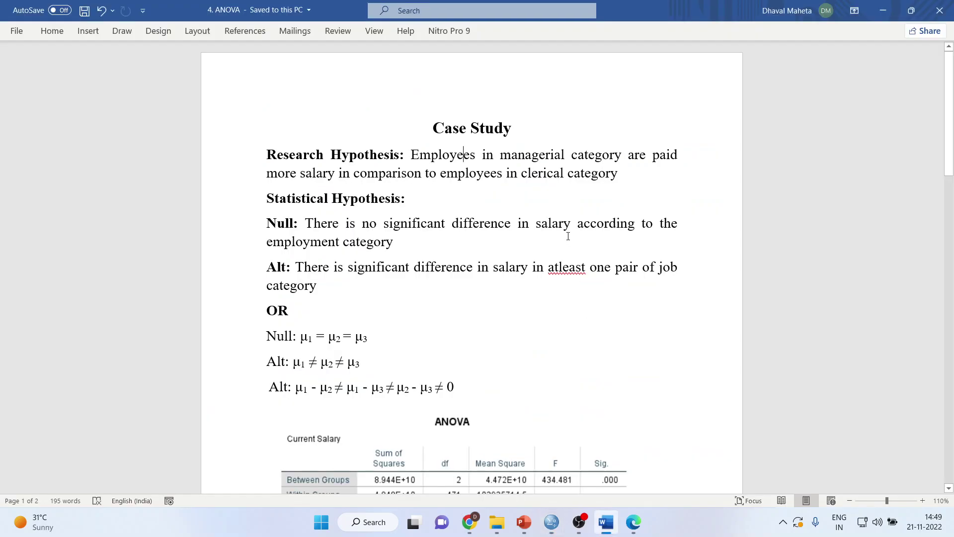
click(457, 173)
click(639, 172)
scroll(401, 202, down, 2)
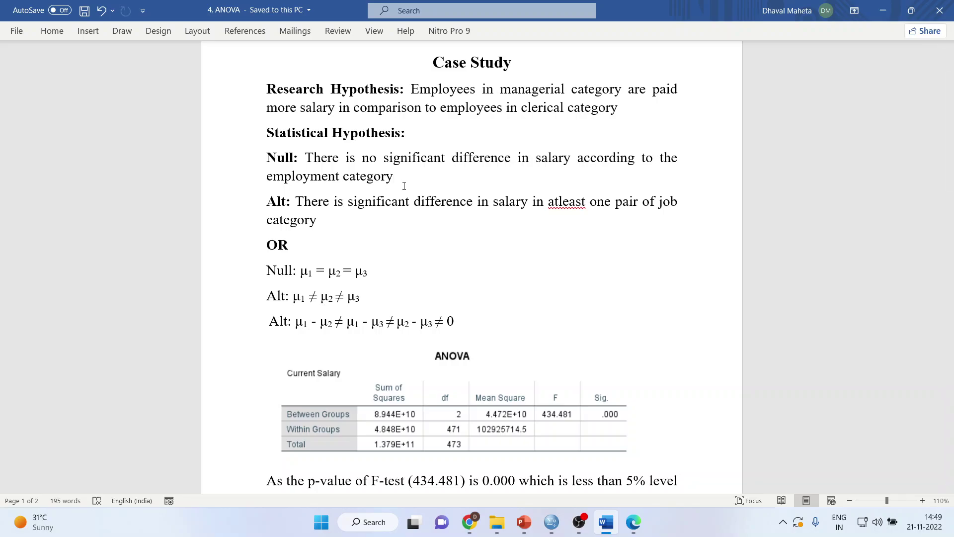
Switch to the PowerPoint presentation, show the One Way ANOVA slide full screen, and exit the slide show
mouse_move(518, 535)
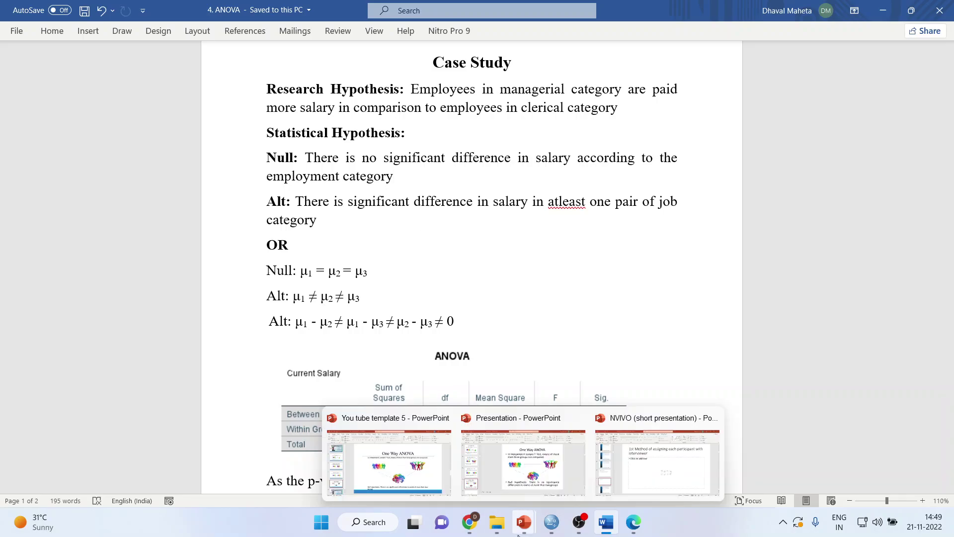
click(524, 485)
click(821, 501)
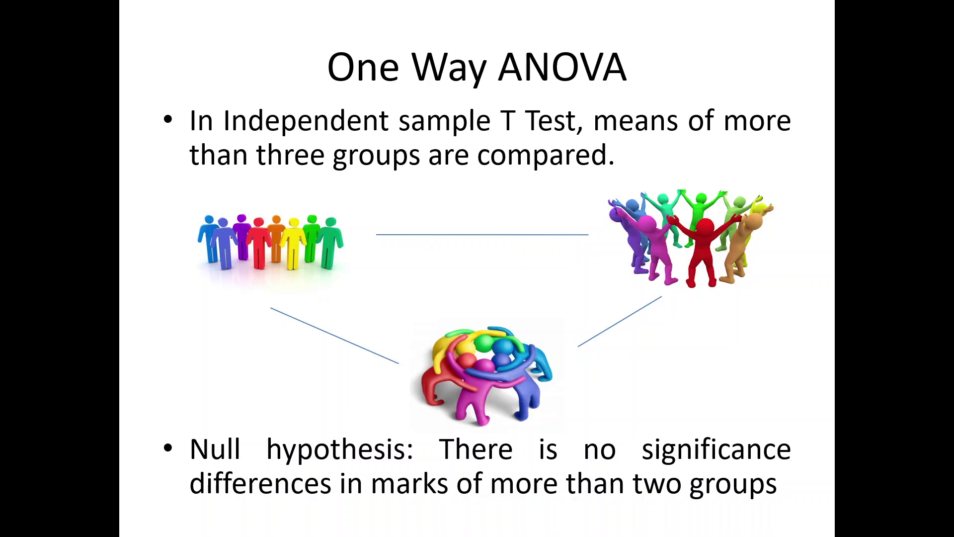
key(Escape)
Return to the Word case study and highlight the null and alternative hypotheses, in words and in μ notation, while reviewing them
click(606, 522)
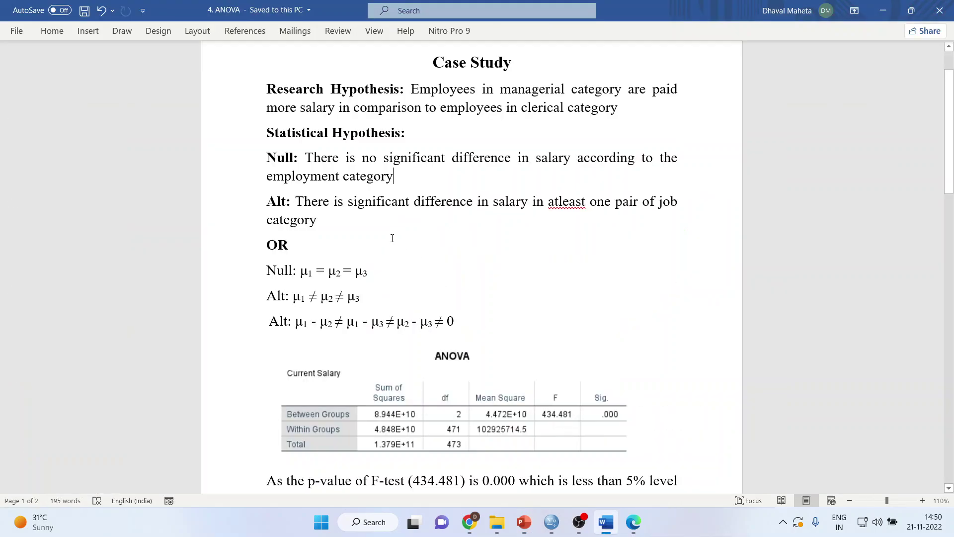
click(296, 252)
drag(301, 271, 368, 271)
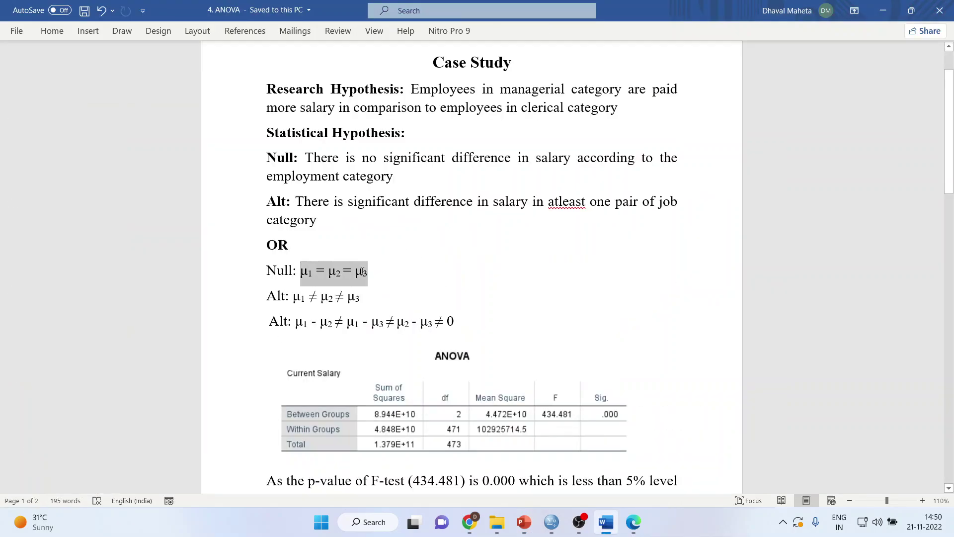
click(355, 241)
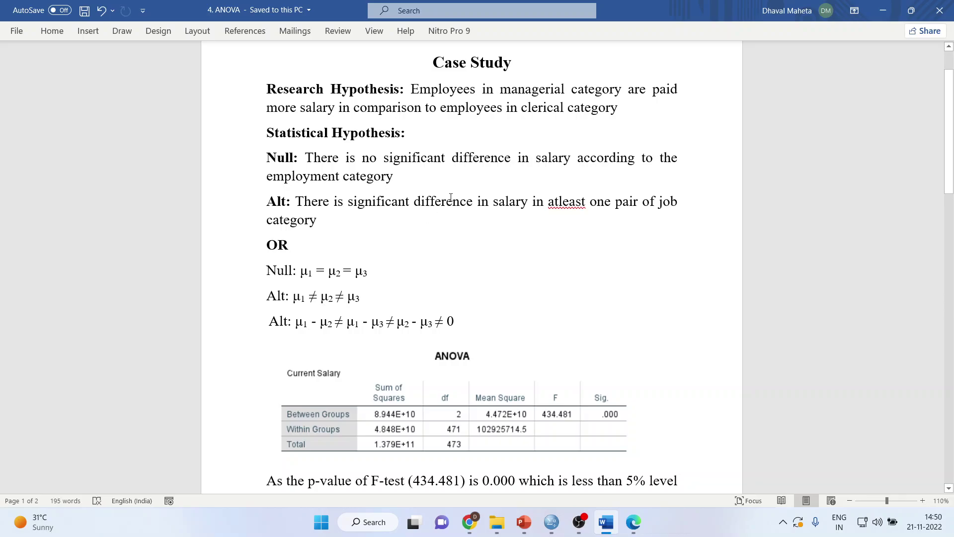
drag(449, 202, 679, 209)
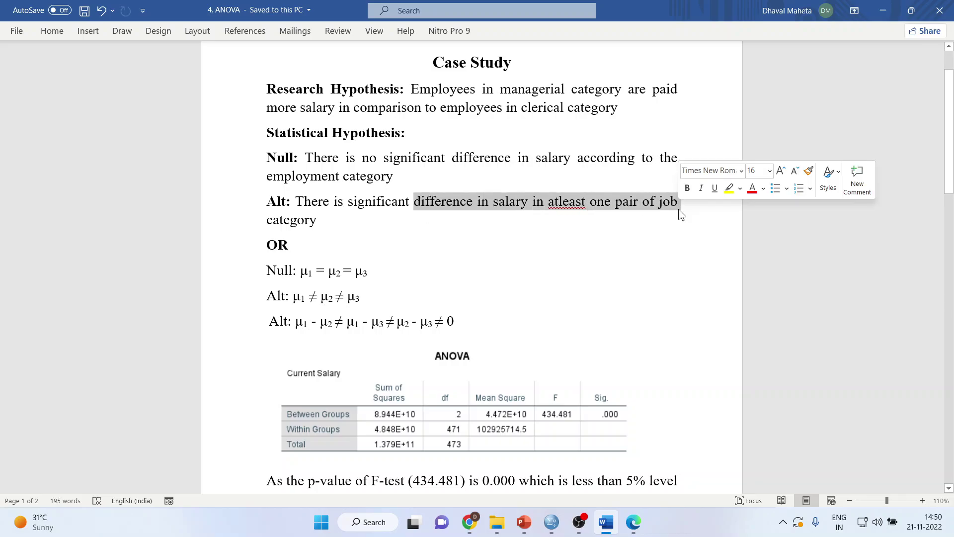
click(667, 221)
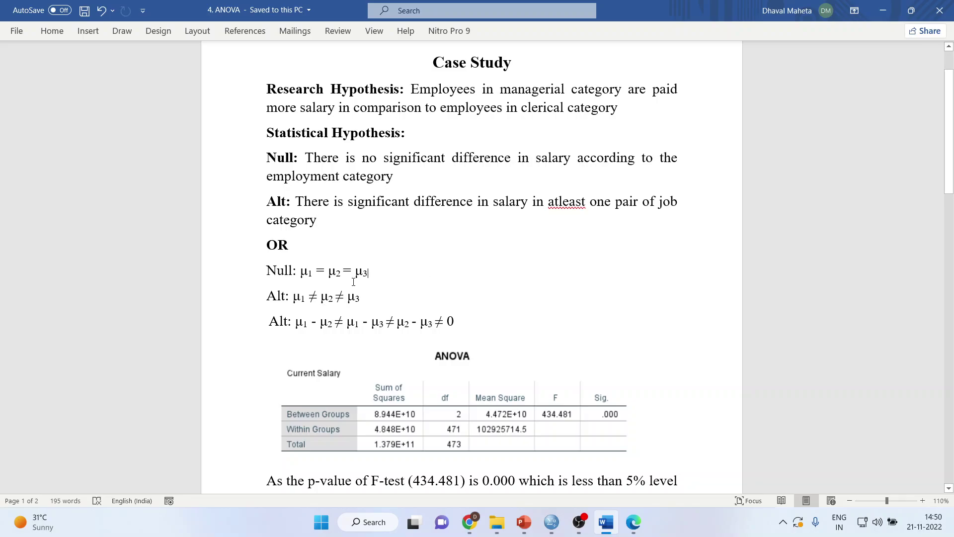
drag(301, 273, 371, 274)
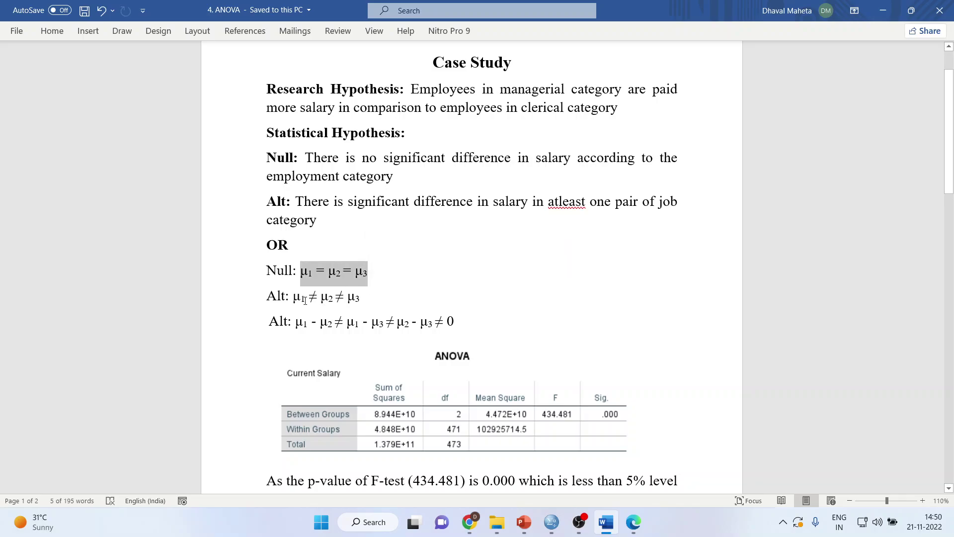
drag(298, 300, 368, 298)
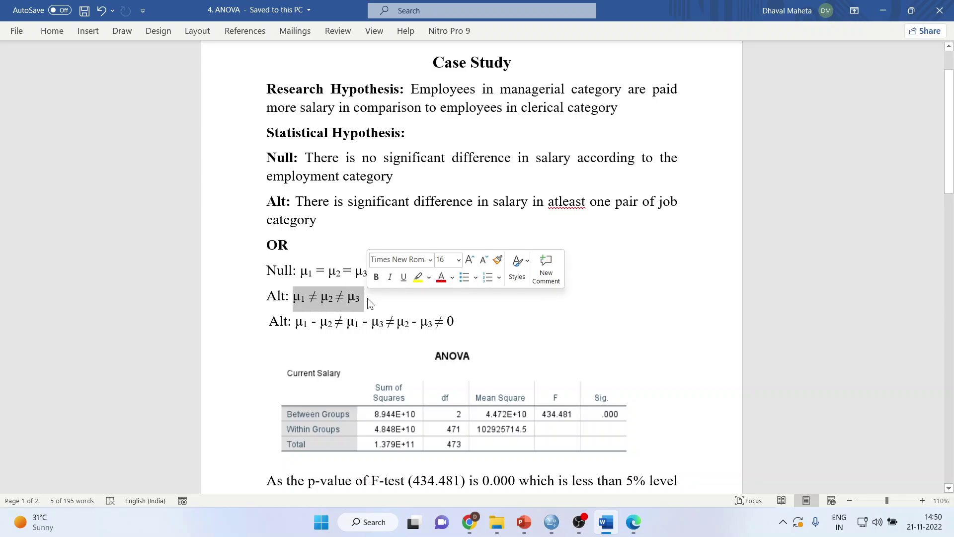
Highlight the pairwise differences μ1 - μ2, μ1 - μ3 and μ2 - μ3 one after another in the last alternative hypothesis
click(317, 341)
click(312, 324)
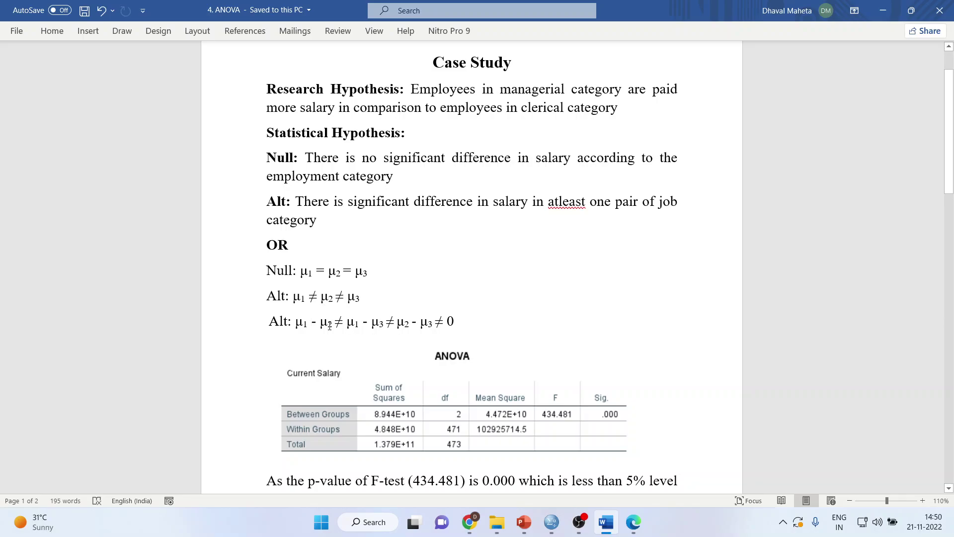
click(329, 323)
key(Left)
key(Left)
key(shift+Right)
key(shift+Right)
key(shift+Right)
key(shift+Right)
key(shift+Right)
key(shift+Right)
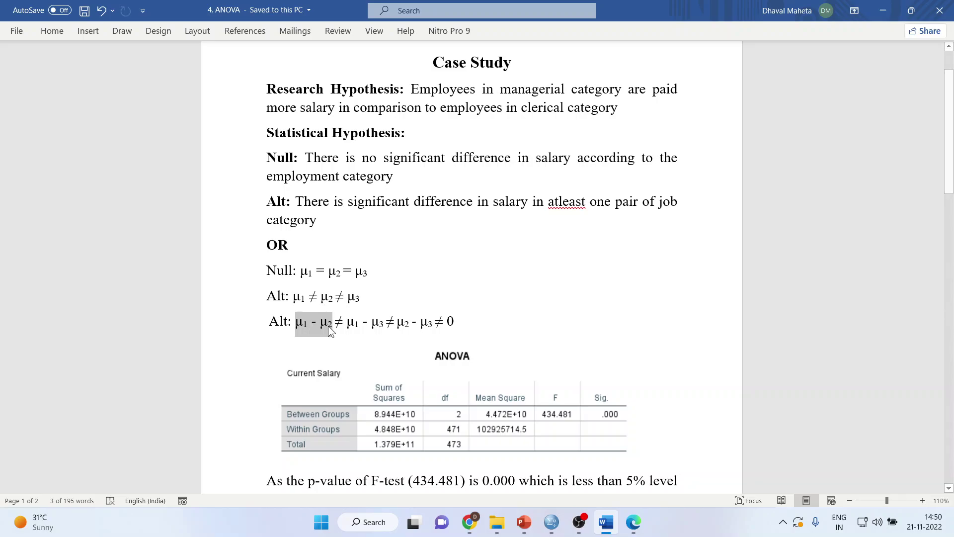
click(330, 328)
key(Right)
key(shift+Right)
key(shift+Right)
key(shift+Right)
key(shift+Right)
key(shift+Right)
key(shift+Right)
key(shift+Right)
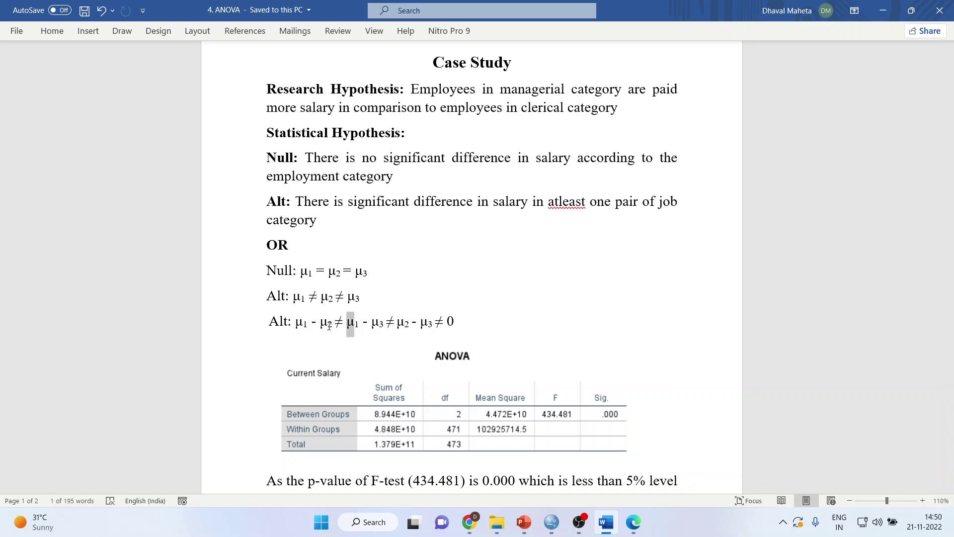
key(Right)
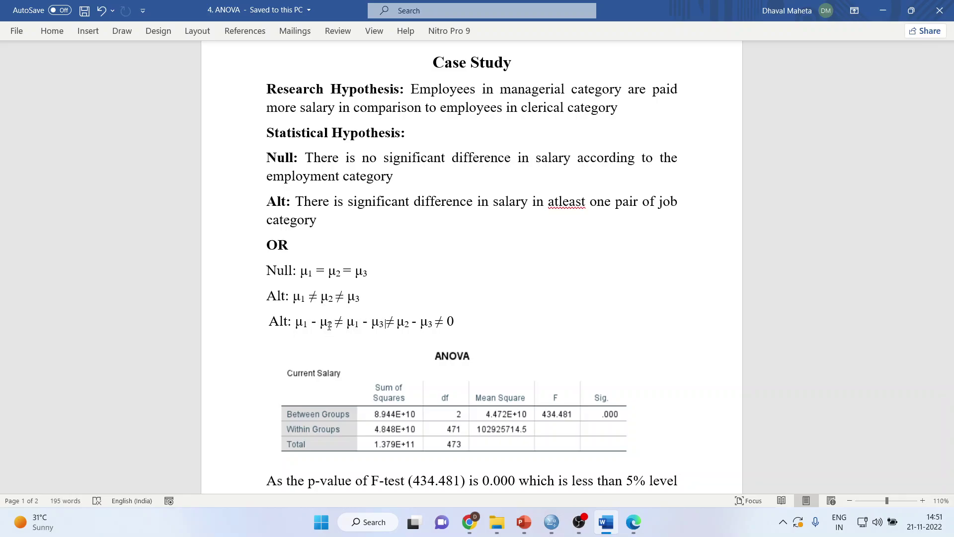
key(shift+Right)
key(shift+Right)
key(shift+Right)
key(shift+Right)
key(shift+Right)
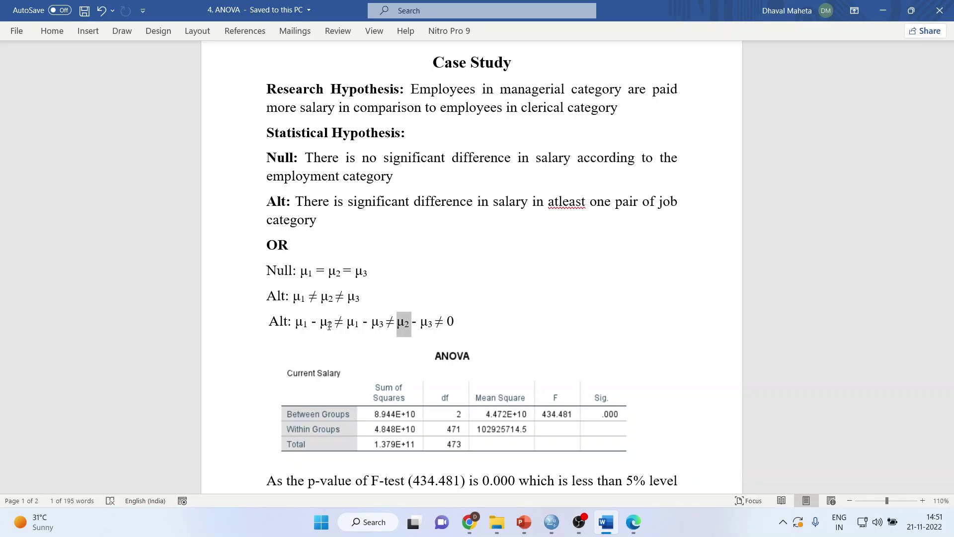
key(shift+Right)
key(shift+Right)
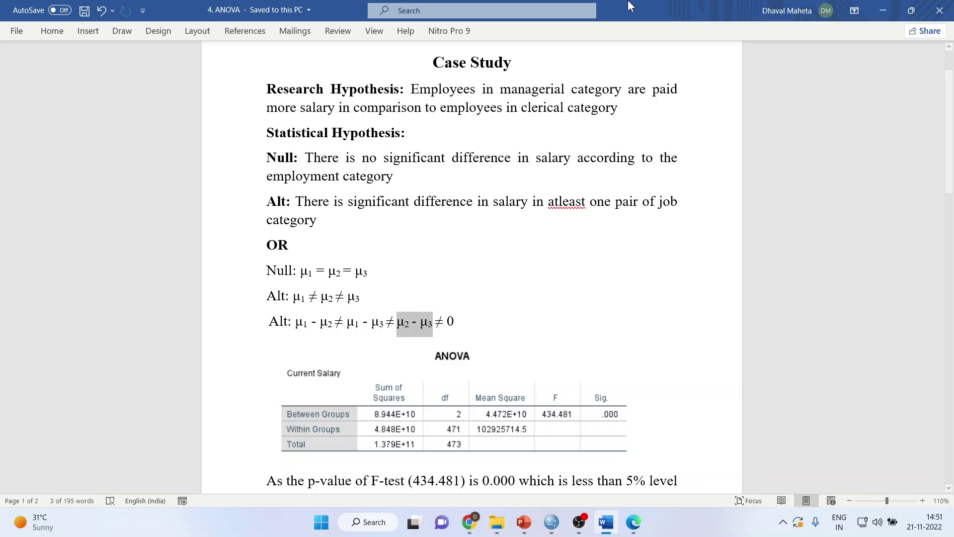
Switch to SPSS and set up a One-Way ANOVA from cleared settings, with salary as the dependent variable and jobcat as the factor
click(552, 522)
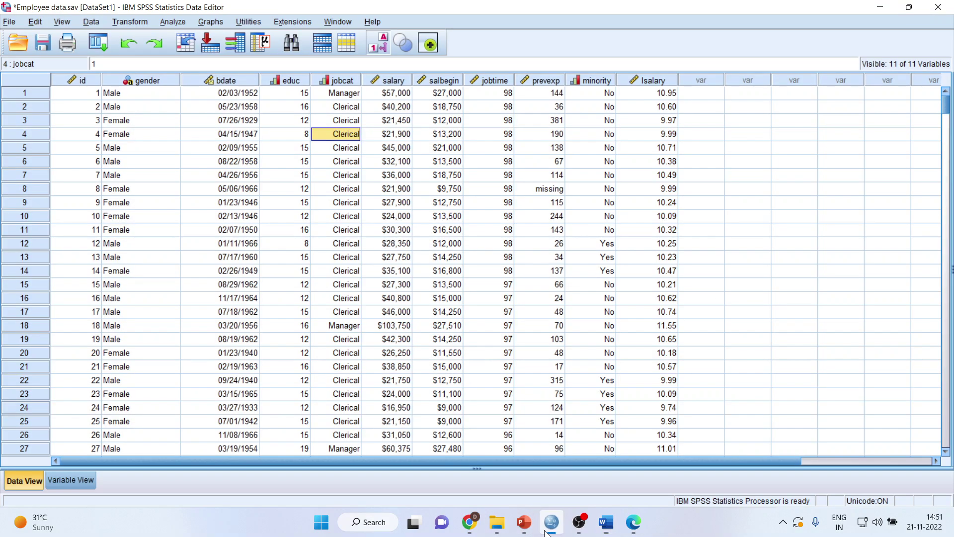
click(178, 27)
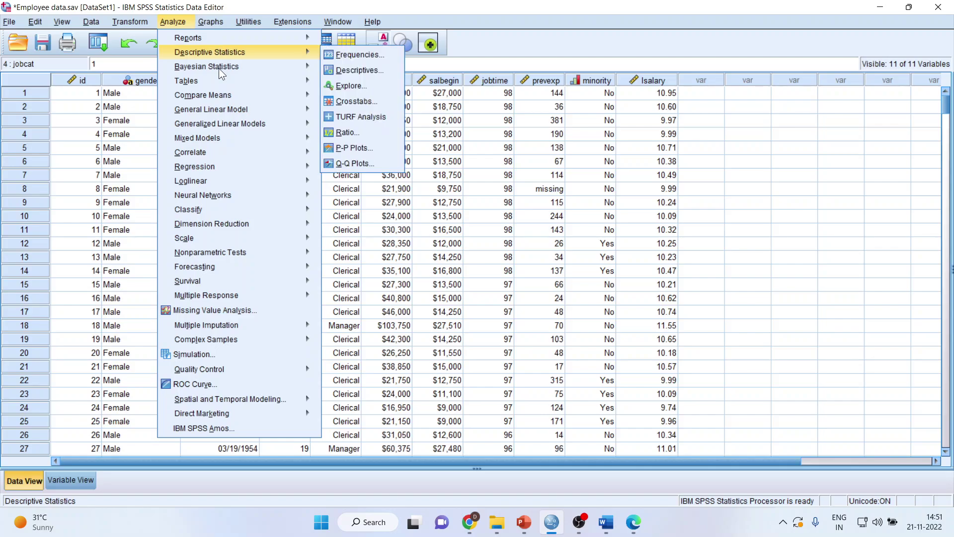
mouse_move(226, 94)
click(378, 174)
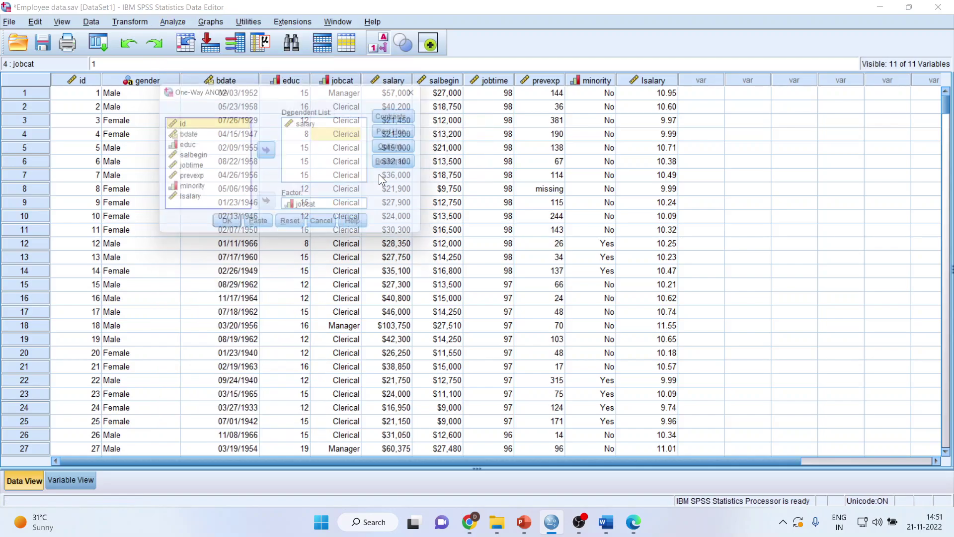
click(295, 229)
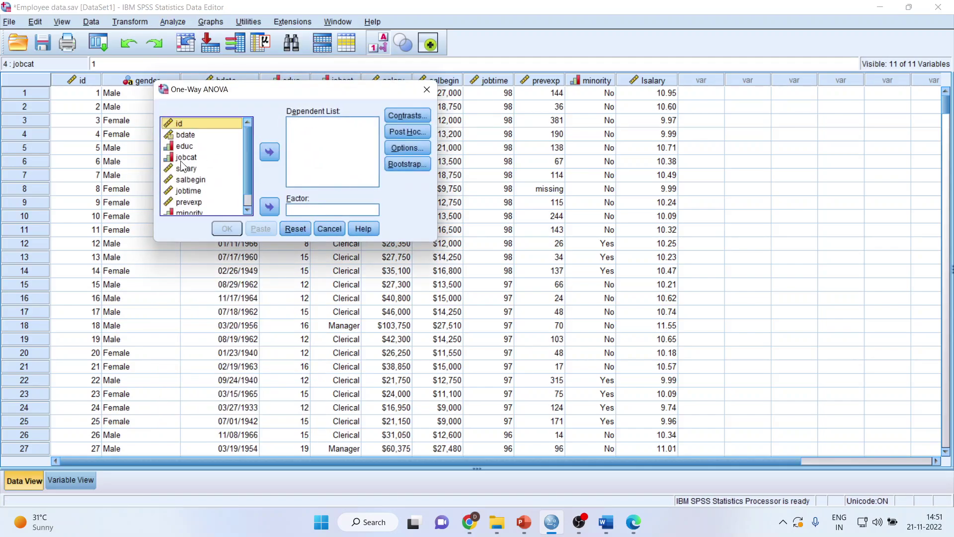
click(224, 168)
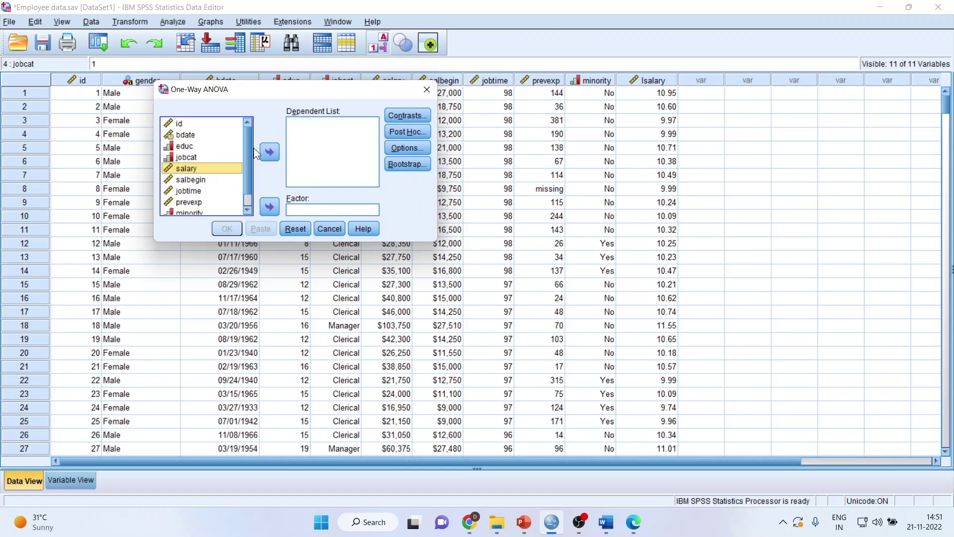
click(270, 152)
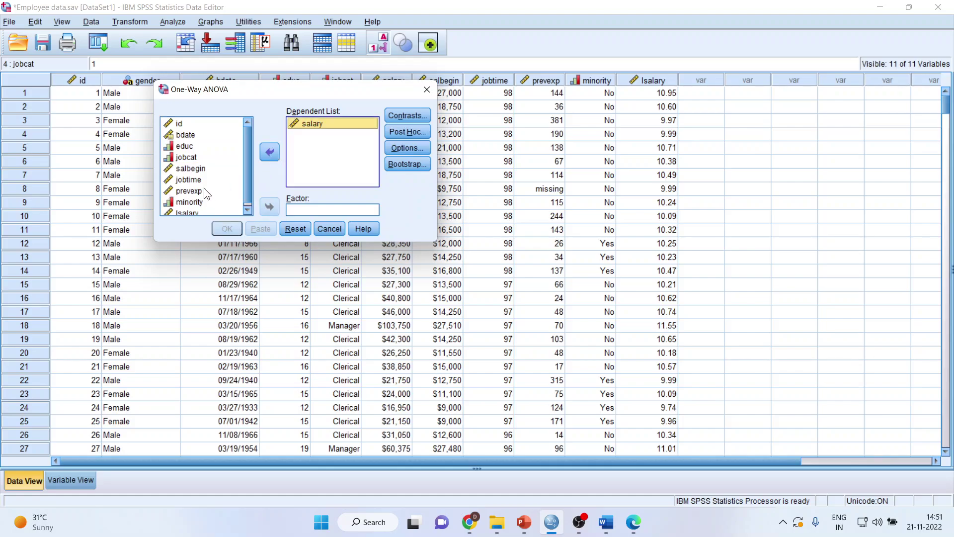
click(187, 157)
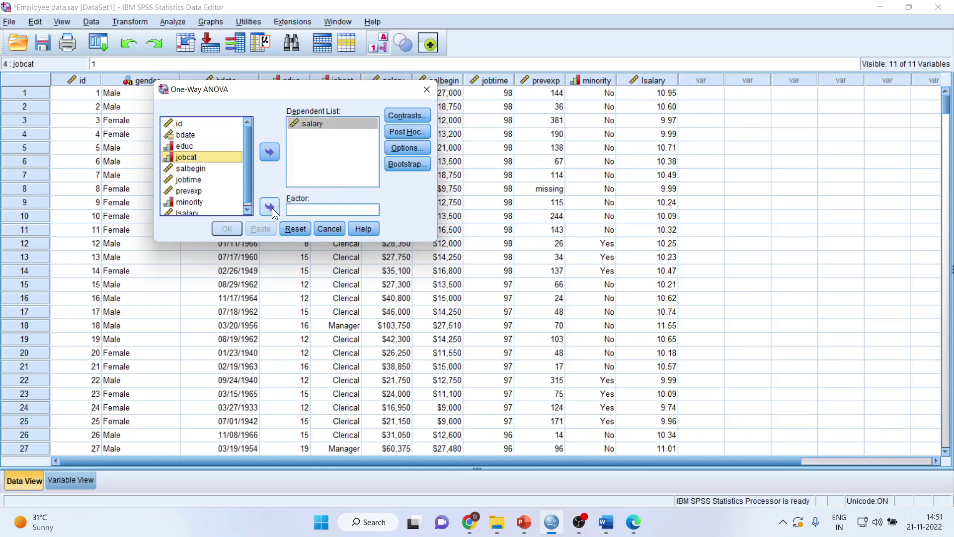
click(269, 207)
Add the Tukey post hoc comparison for equal variances to the One-Way ANOVA
click(409, 131)
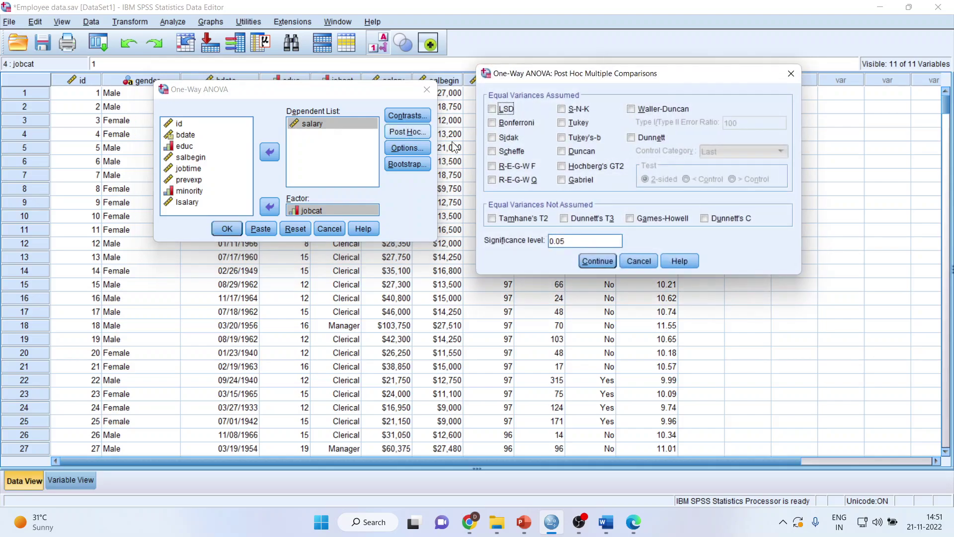
click(562, 124)
click(605, 260)
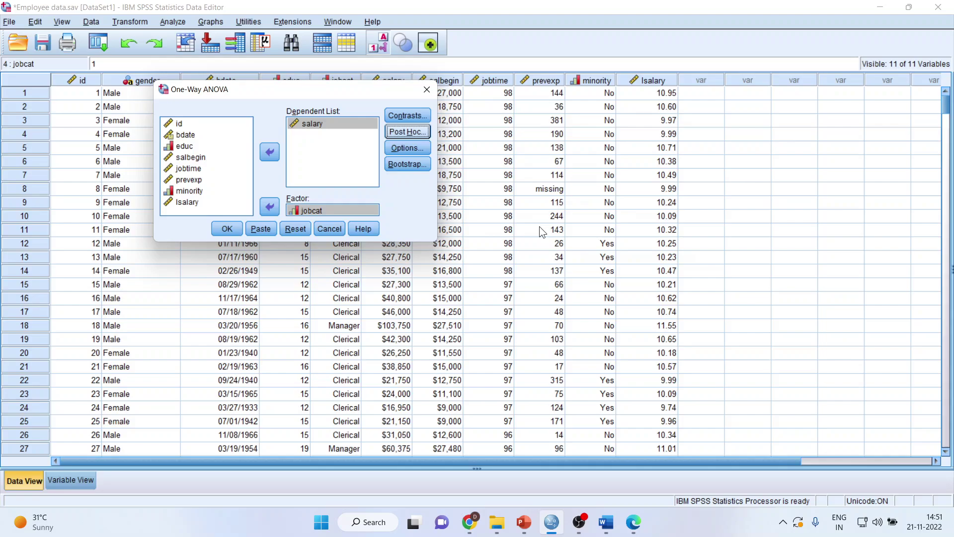
Enable the means plot in the One-Way ANOVA options and run the analysis
click(424, 150)
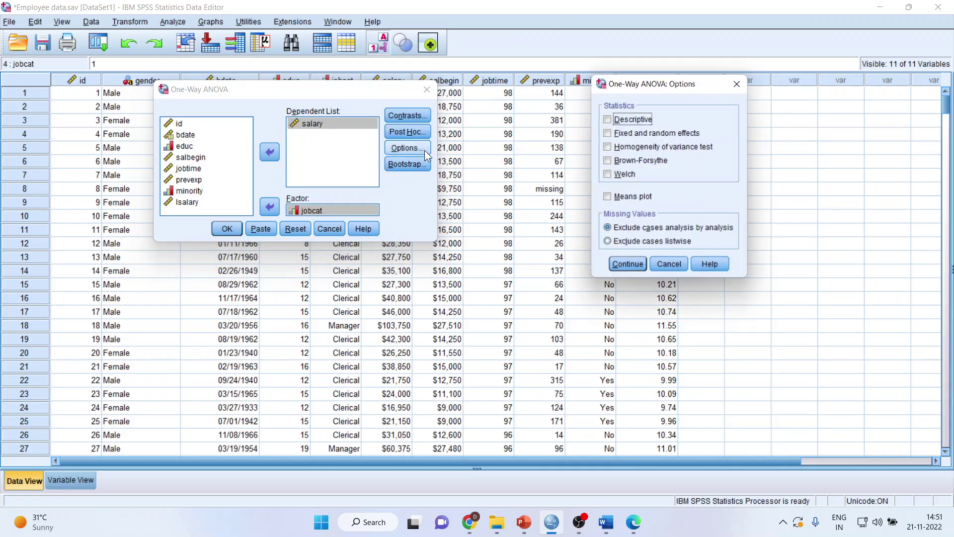
click(607, 197)
click(628, 261)
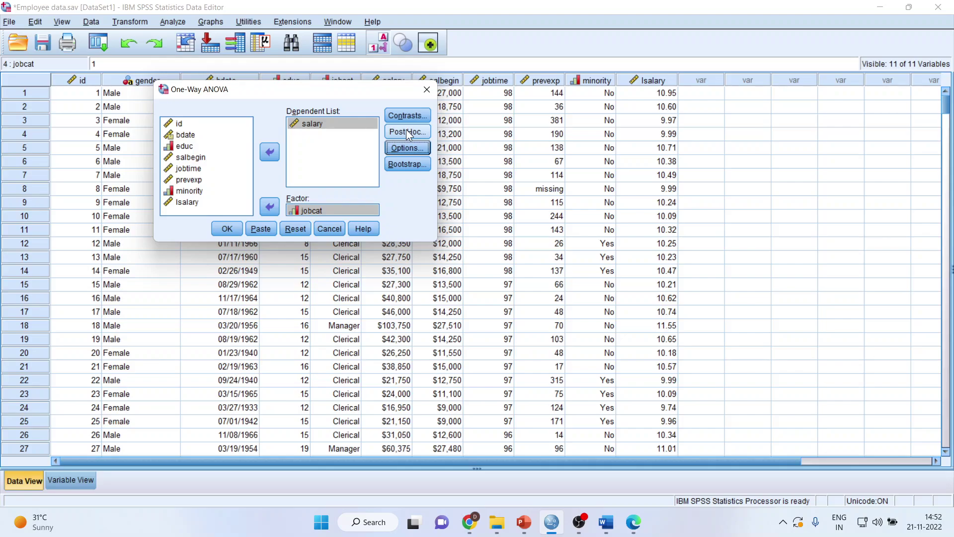
click(238, 230)
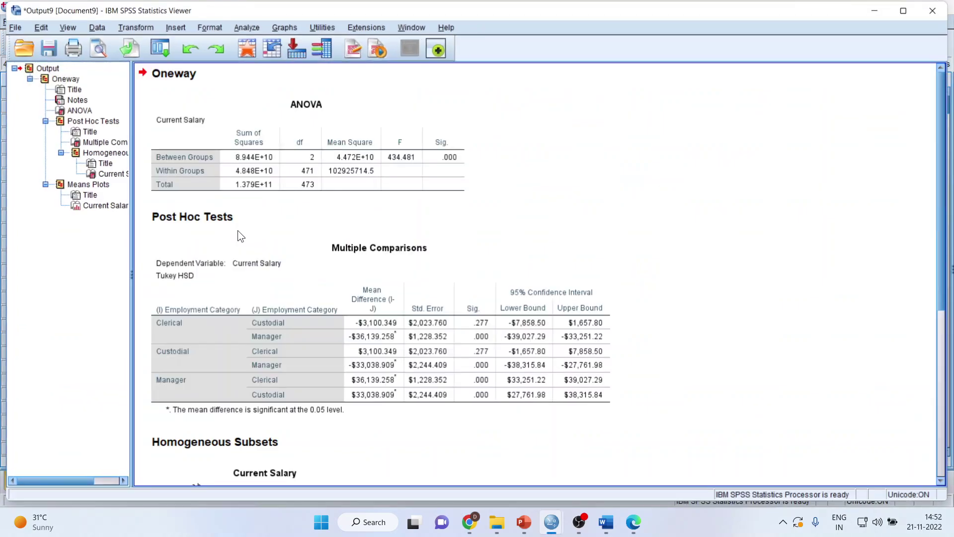
Examine the ANOVA table in the output, then switch to Word and read the p-value interpretation below its ANOVA table
click(413, 138)
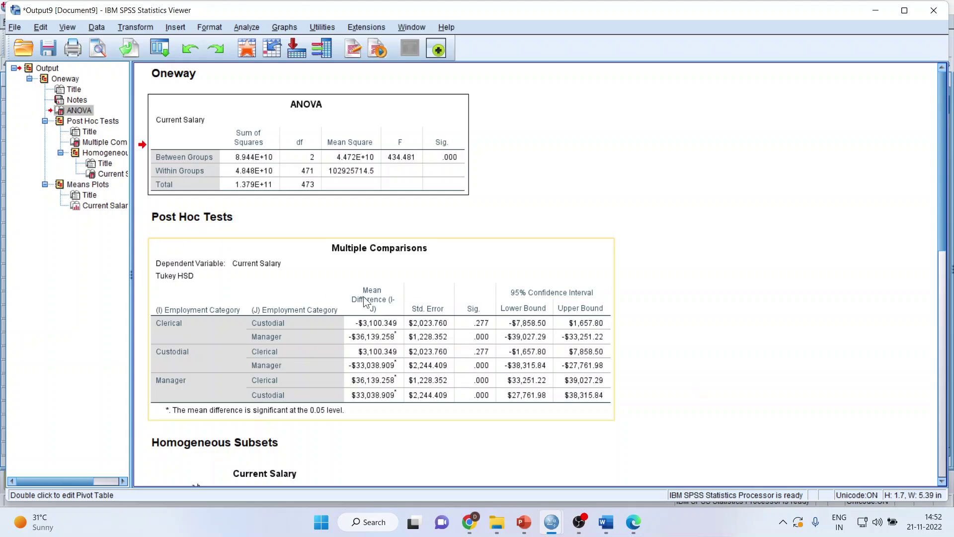
click(613, 525)
scroll(548, 215, down, 4)
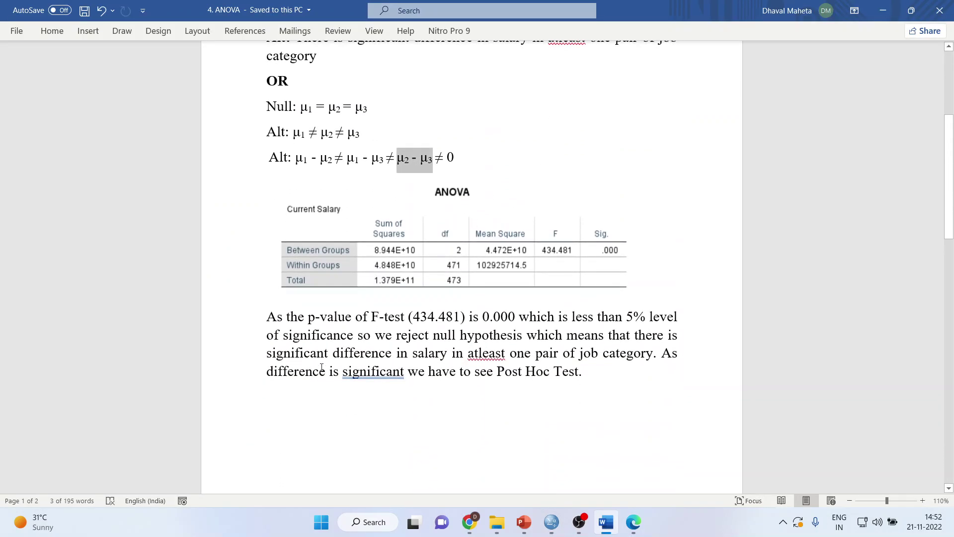
click(325, 318)
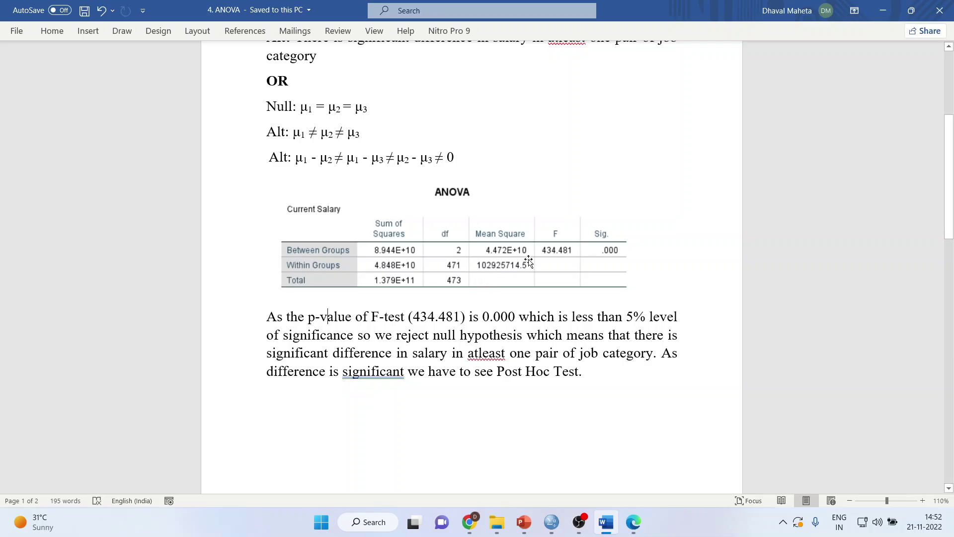